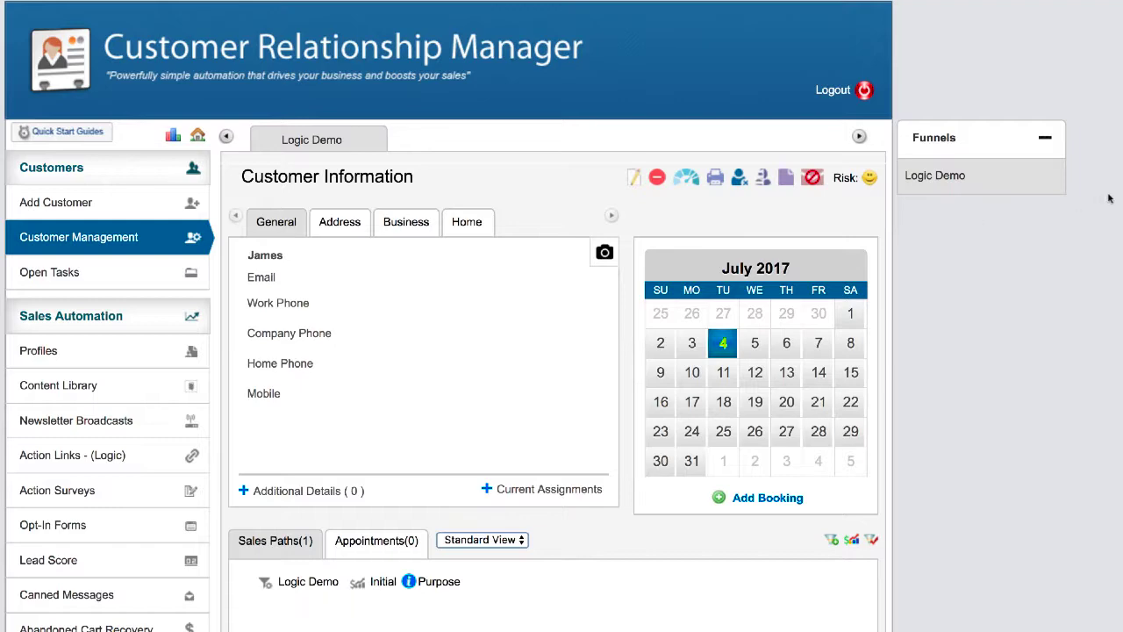
# Change the open customer's risk level to High and submit it.
pyautogui.click(869, 178)
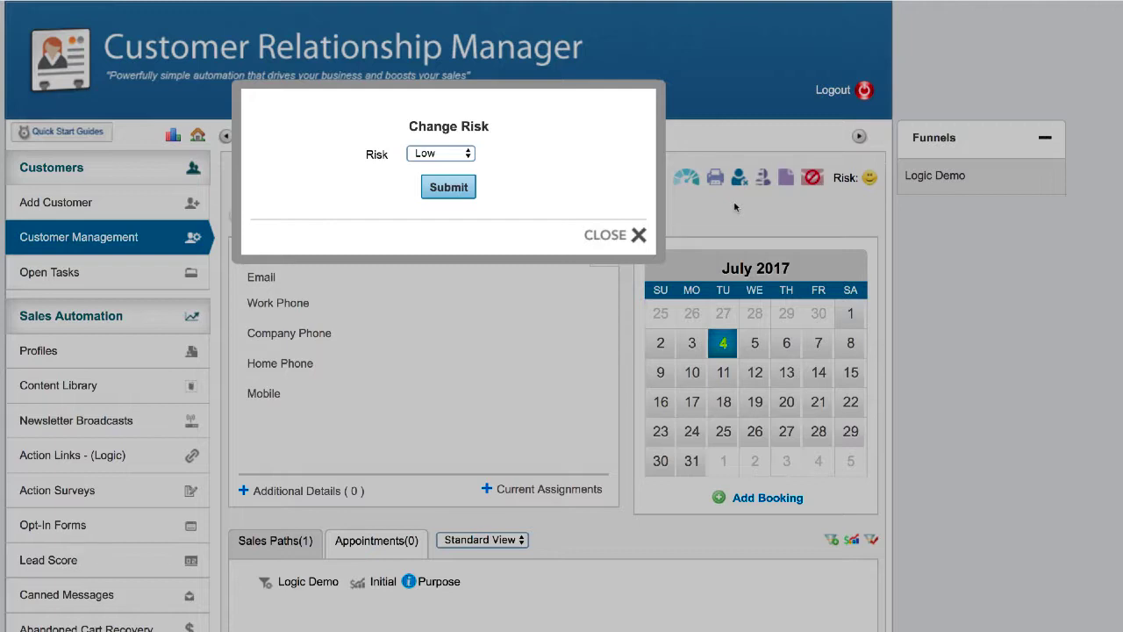
pyautogui.click(462, 153)
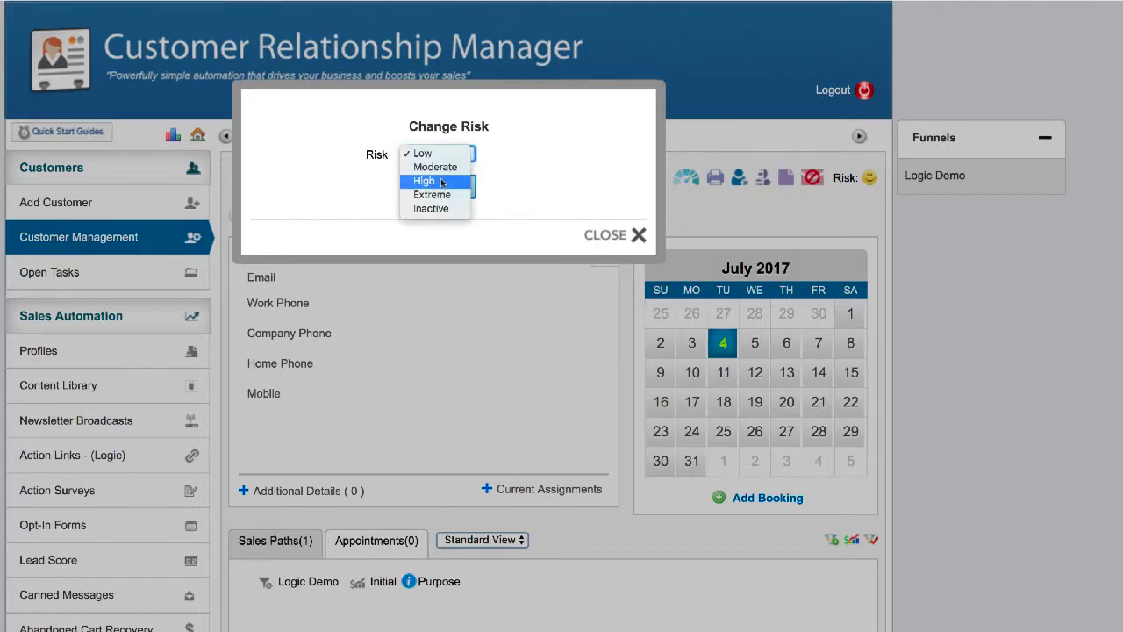
pyautogui.click(442, 182)
pyautogui.click(446, 185)
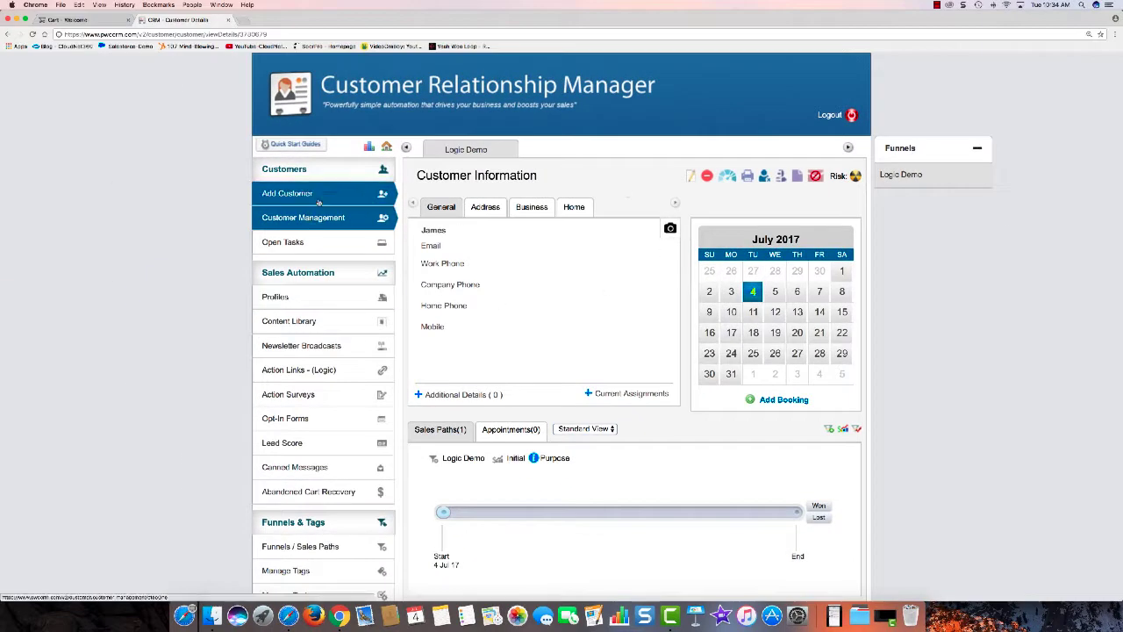
# Run an advanced customer search in Customer Management using the Functional & System criteria with Risk set to High.
pyautogui.click(315, 217)
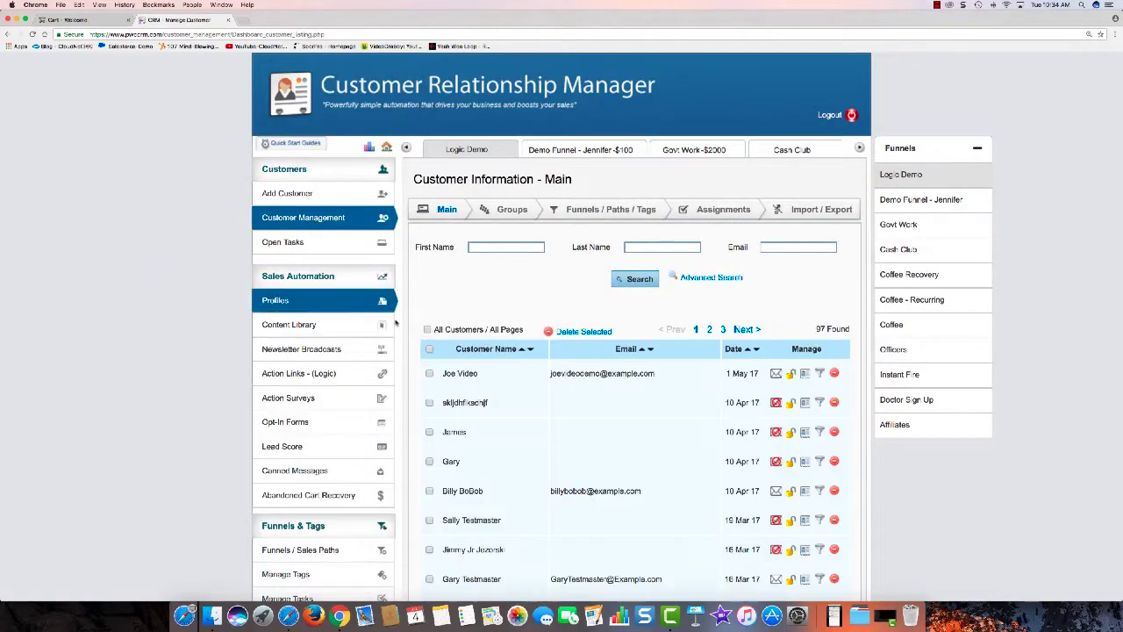
pyautogui.click(711, 277)
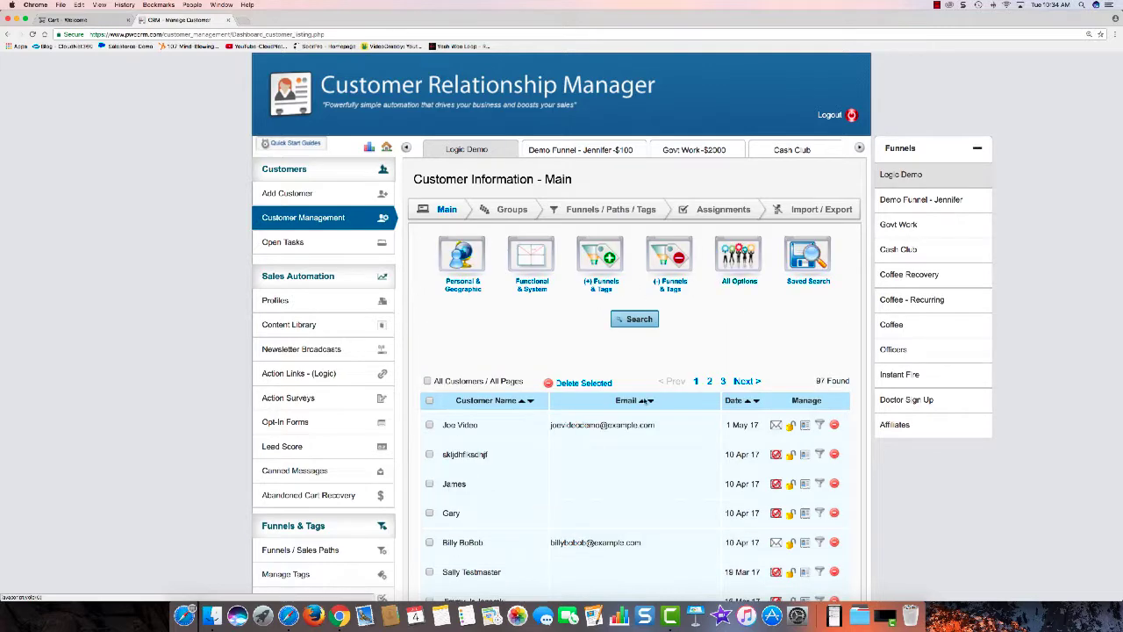
pyautogui.click(533, 254)
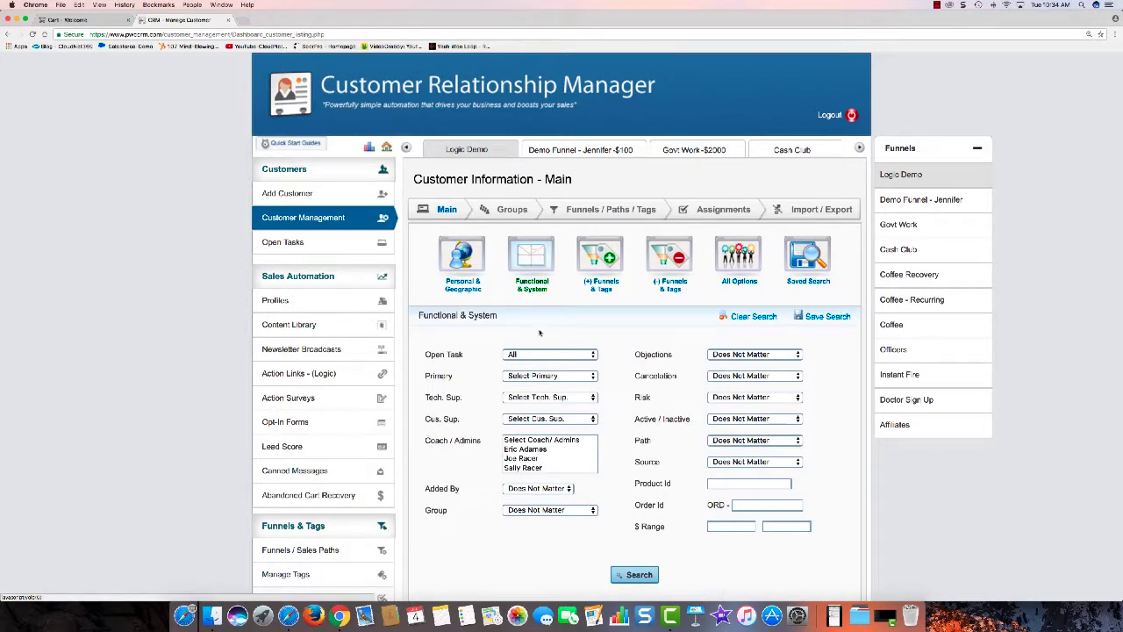
pyautogui.click(723, 400)
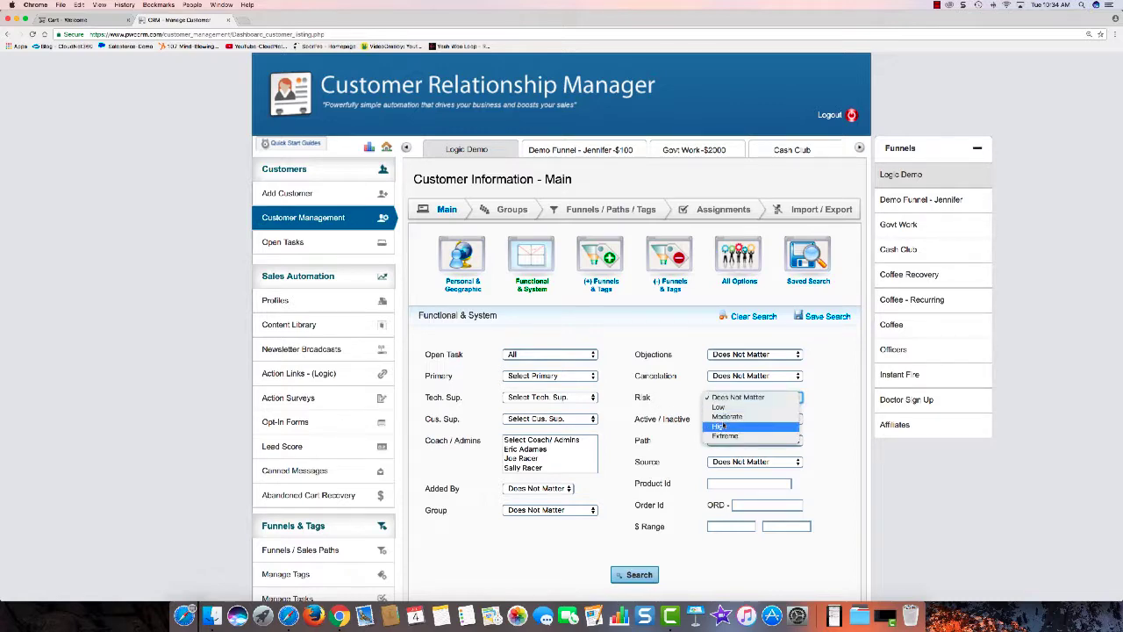
pyautogui.click(719, 427)
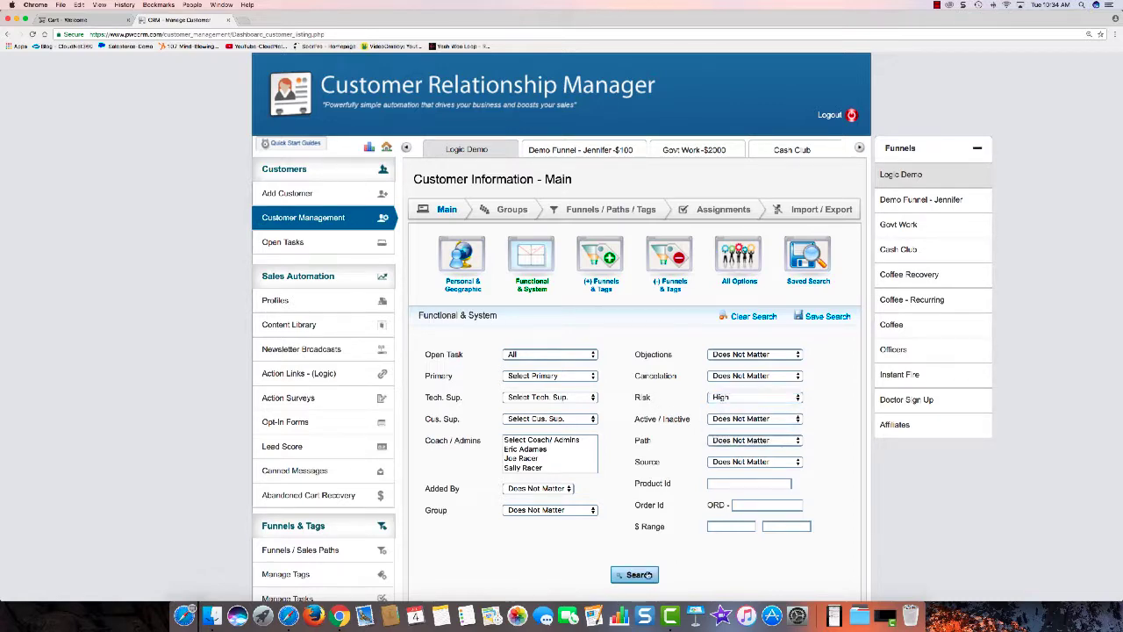
pyautogui.scroll(-5, 699, 548)
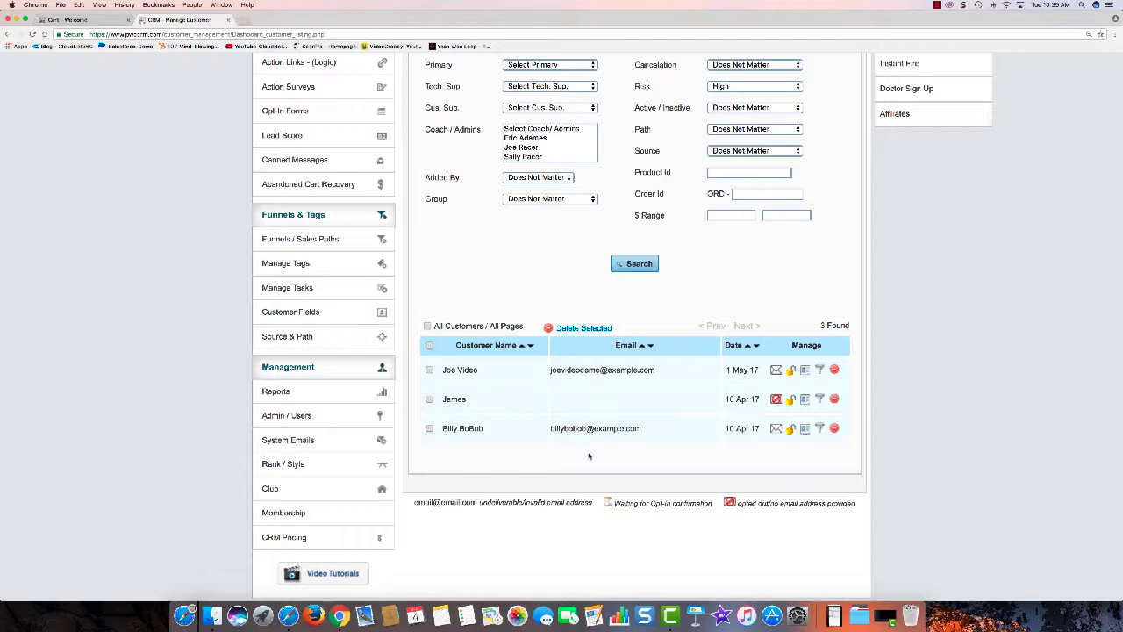
pyautogui.scroll(5, 589, 455)
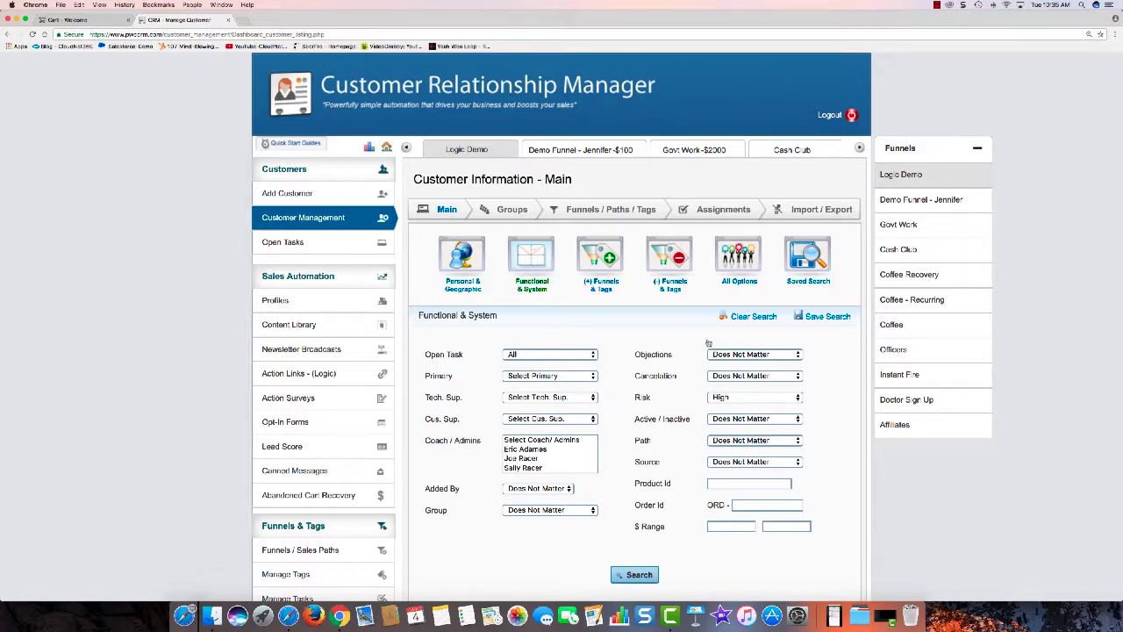
# Search for customers with Risk set to High for mass assigning records to a funnel / sales path.
pyautogui.click(575, 208)
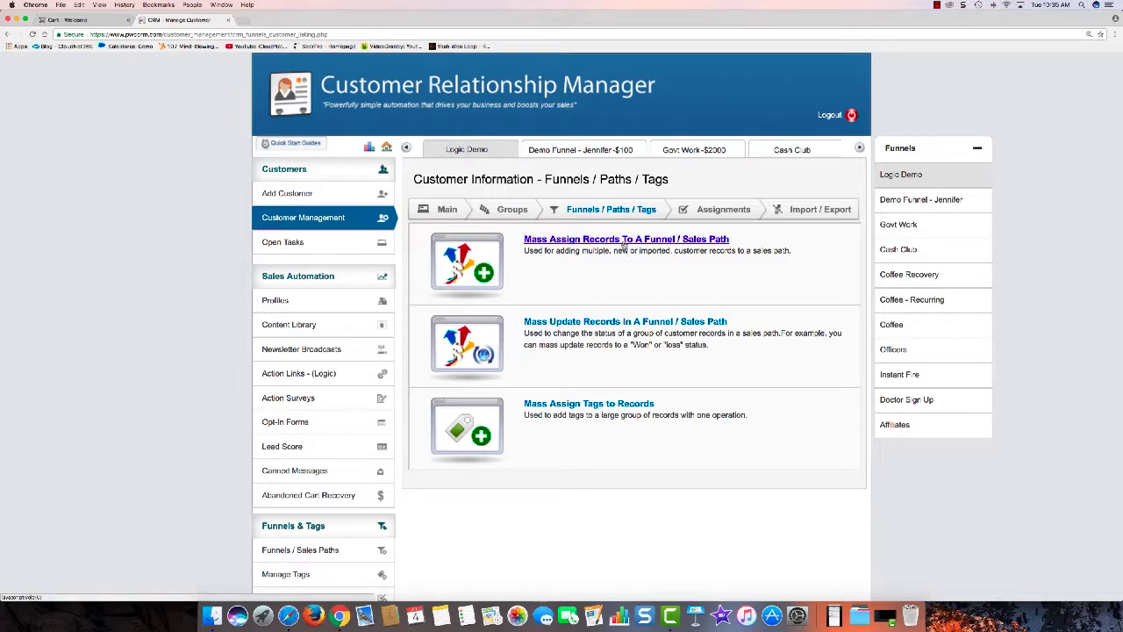
pyautogui.click(623, 243)
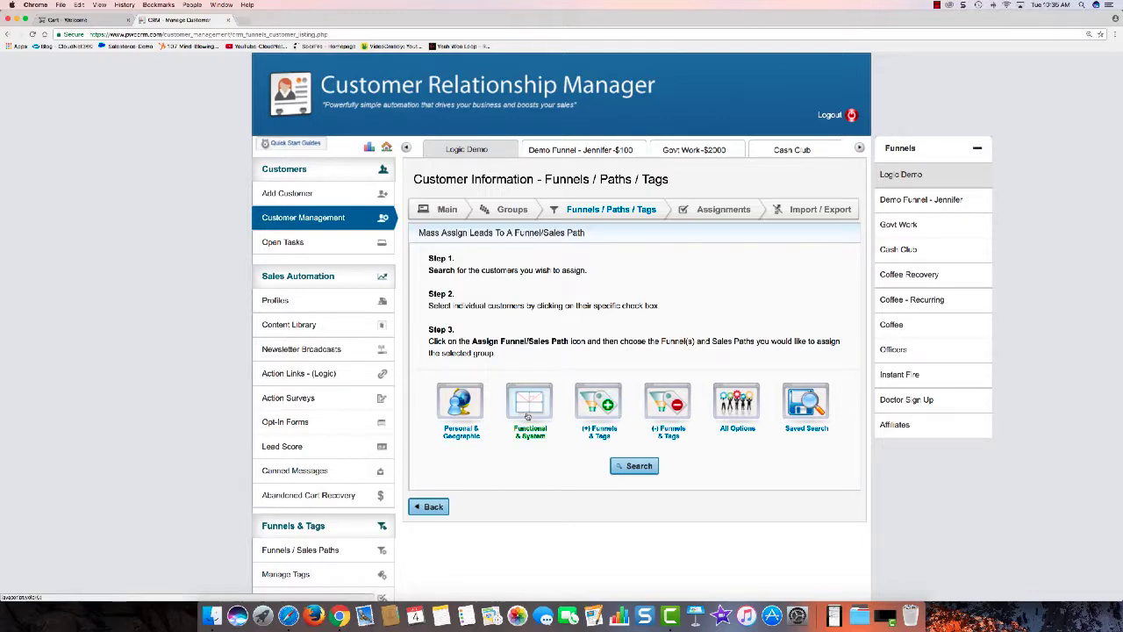
pyautogui.click(531, 411)
pyautogui.scroll(-2, 532, 408)
pyautogui.scroll(-5, 532, 408)
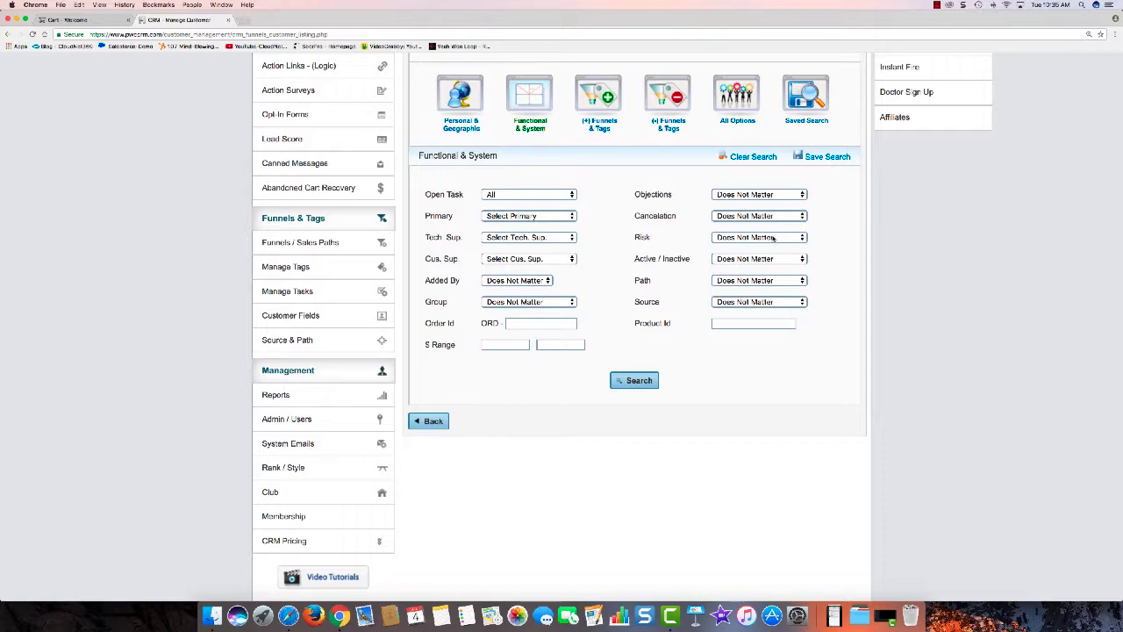
pyautogui.click(773, 238)
pyautogui.click(756, 262)
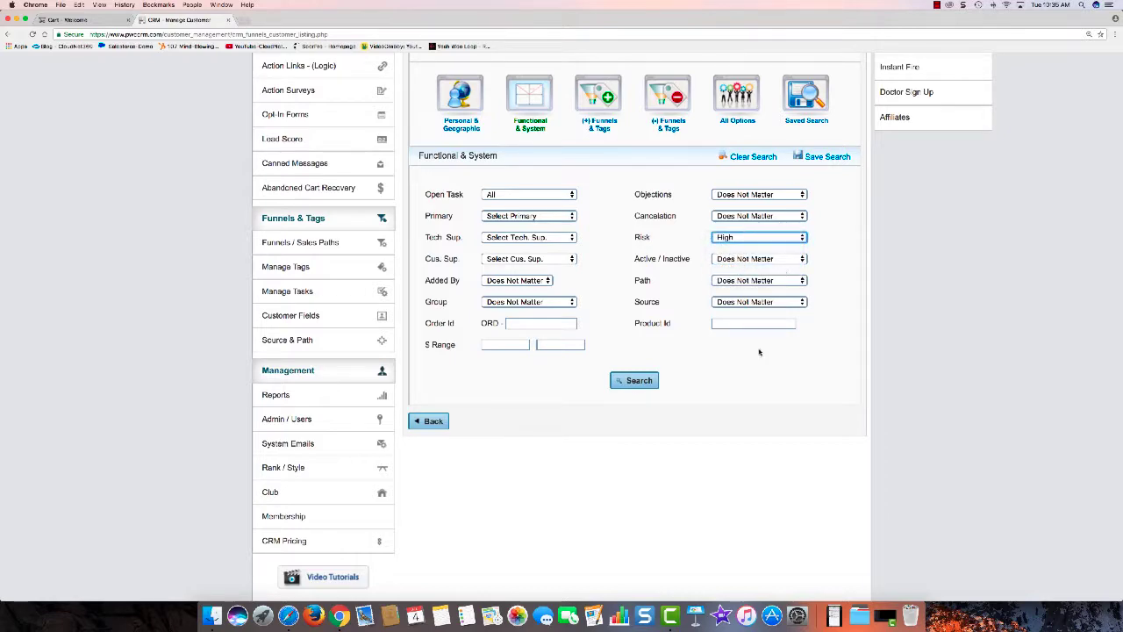
pyautogui.click(634, 380)
pyautogui.scroll(-2, 671, 383)
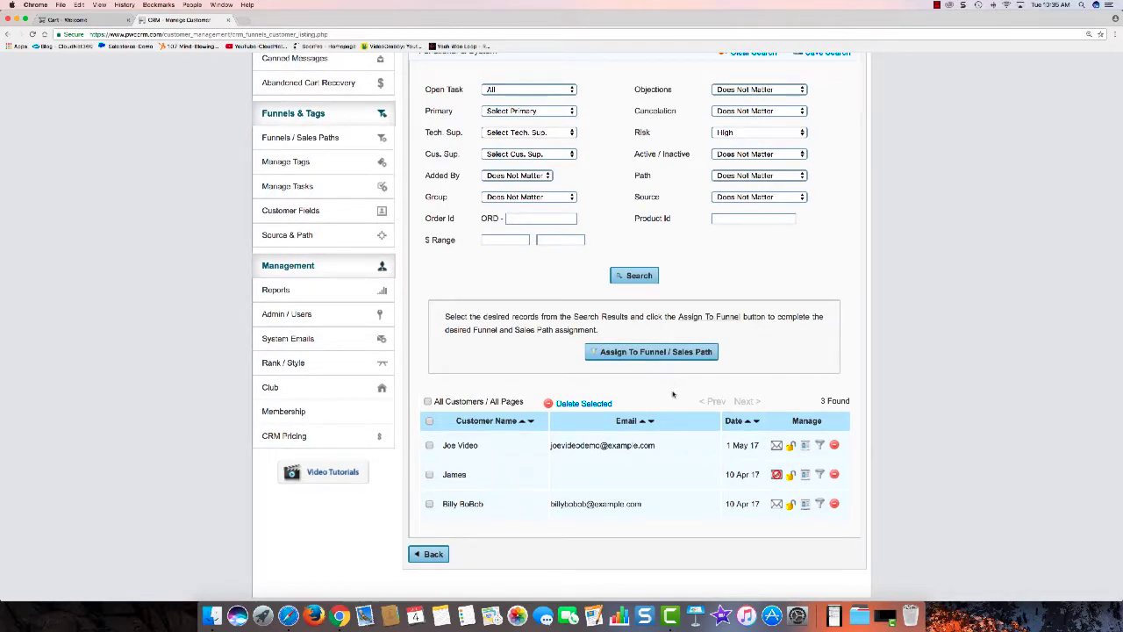
# Select all the found customers and assign them to the Logic Demo funnel with the Copy of Initial sales path.
pyautogui.click(429, 446)
pyautogui.click(429, 474)
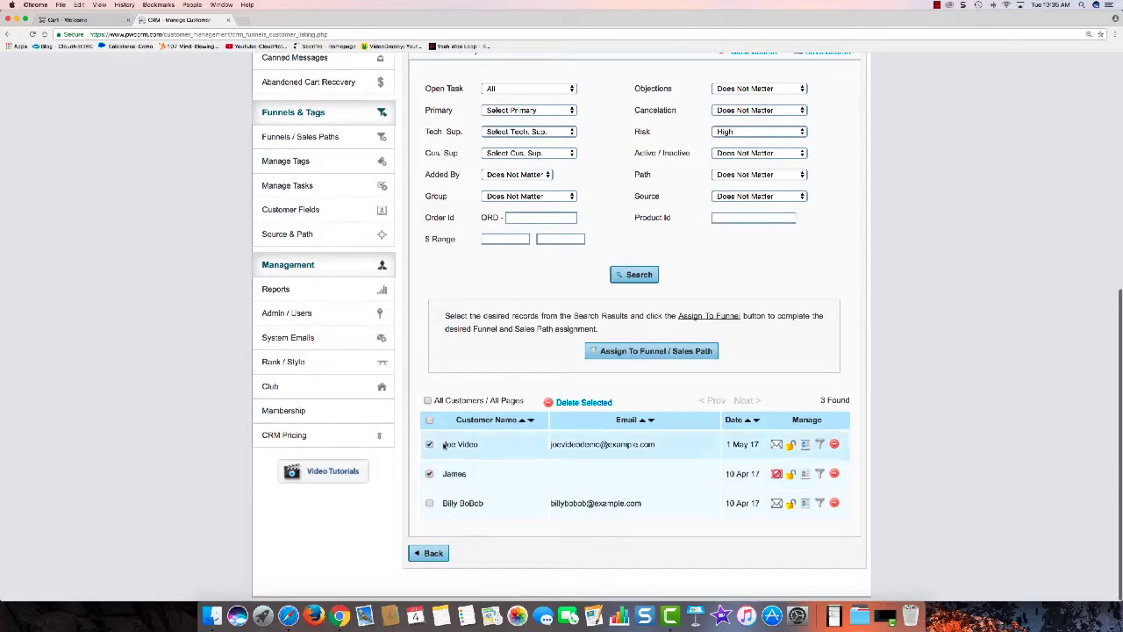
pyautogui.click(428, 420)
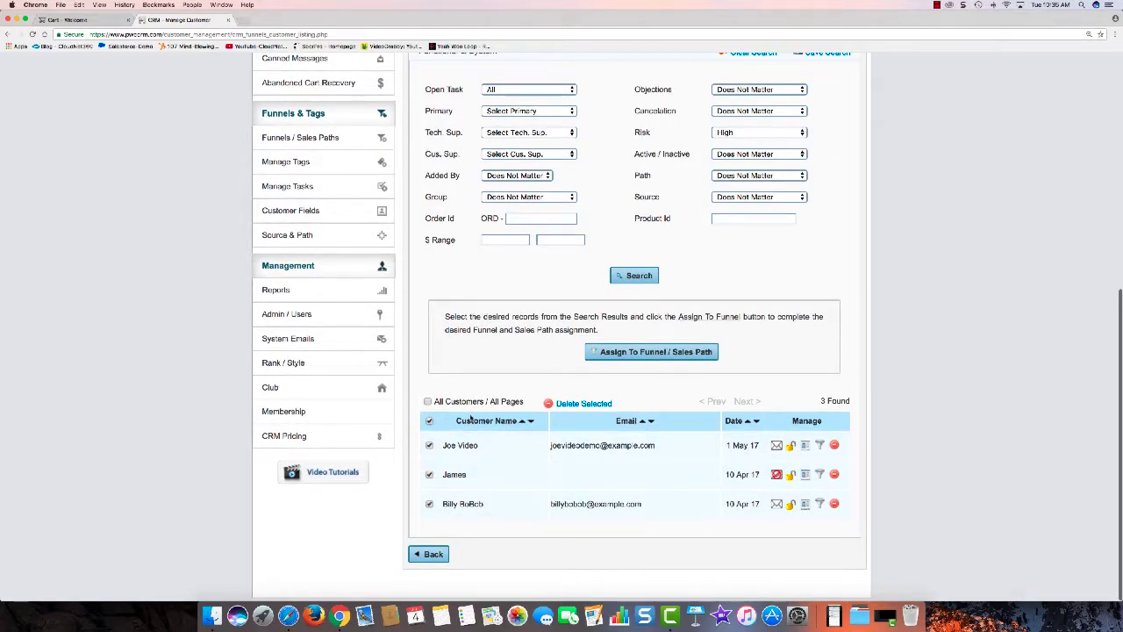
pyautogui.click(630, 352)
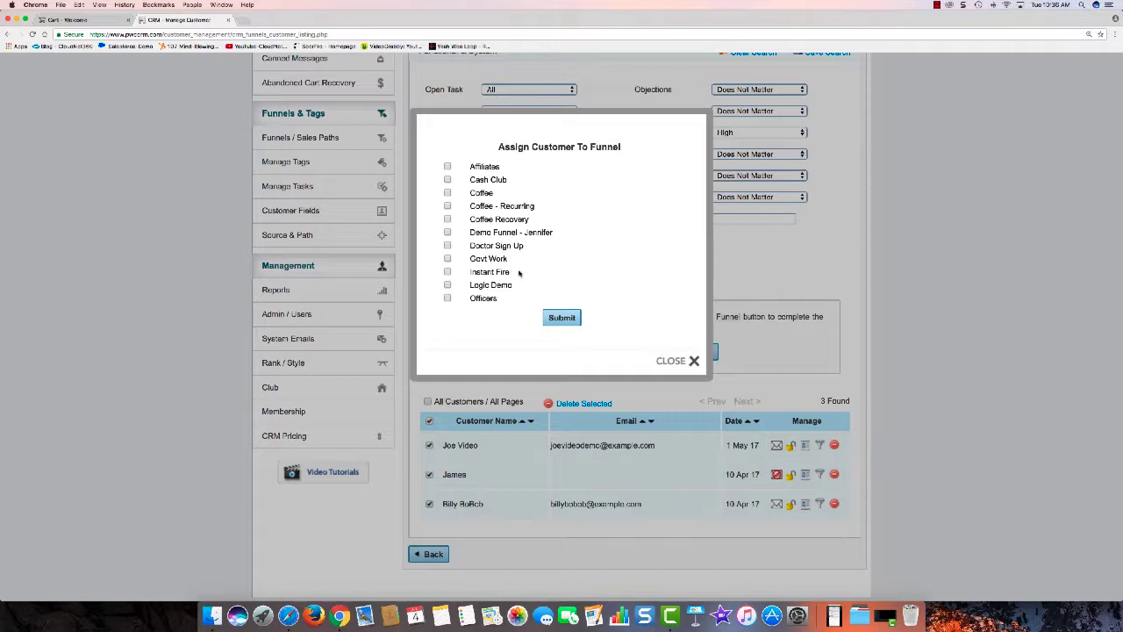
pyautogui.click(447, 284)
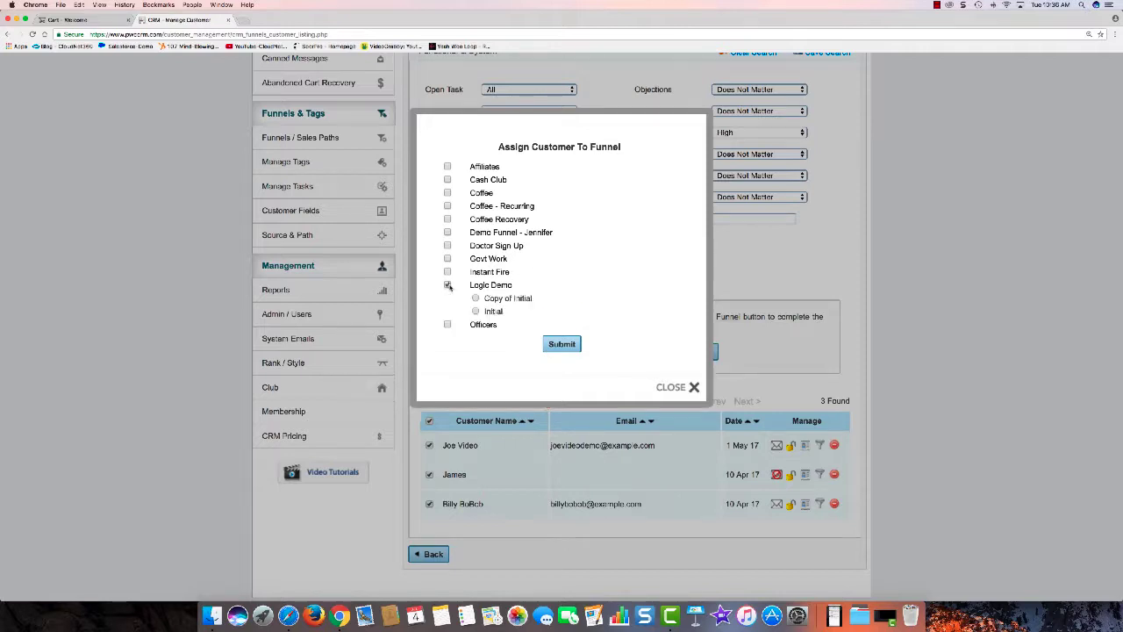
pyautogui.click(475, 298)
pyautogui.click(562, 343)
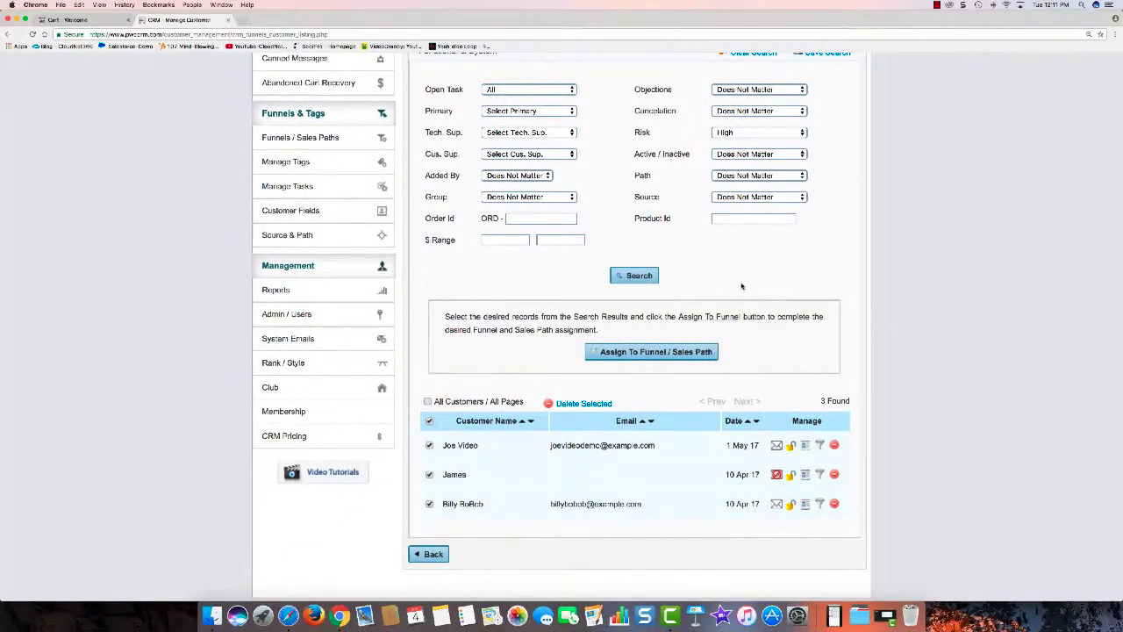
# Search for High-risk customers under the Assign Sales assignment using the Functional & System criteria, and select all found records.
pyautogui.scroll(5, 741, 287)
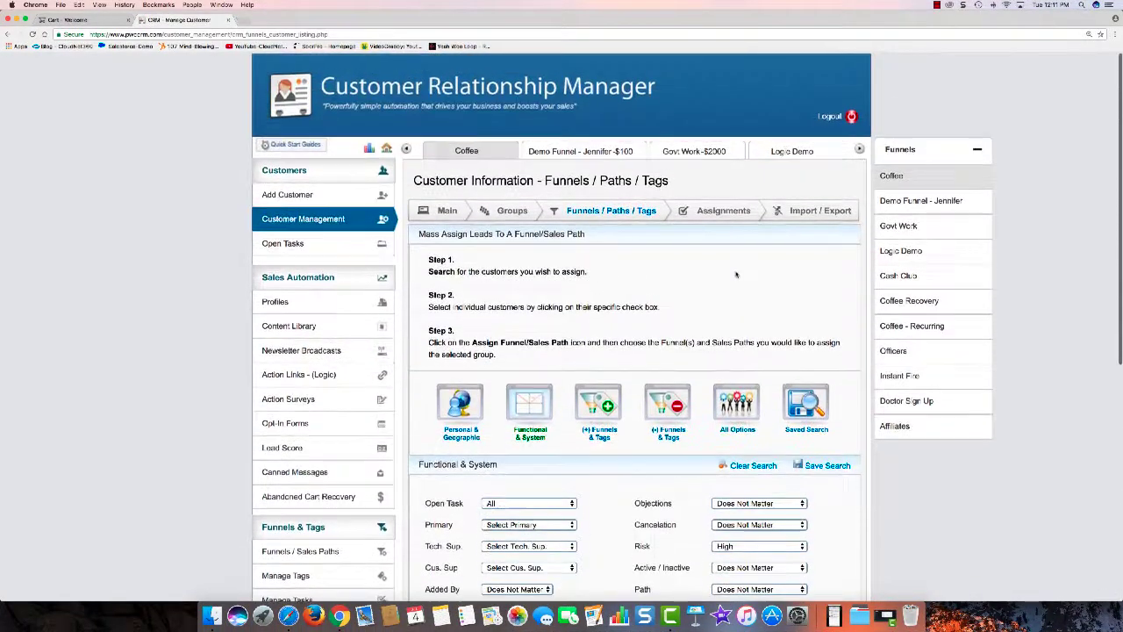
pyautogui.click(724, 213)
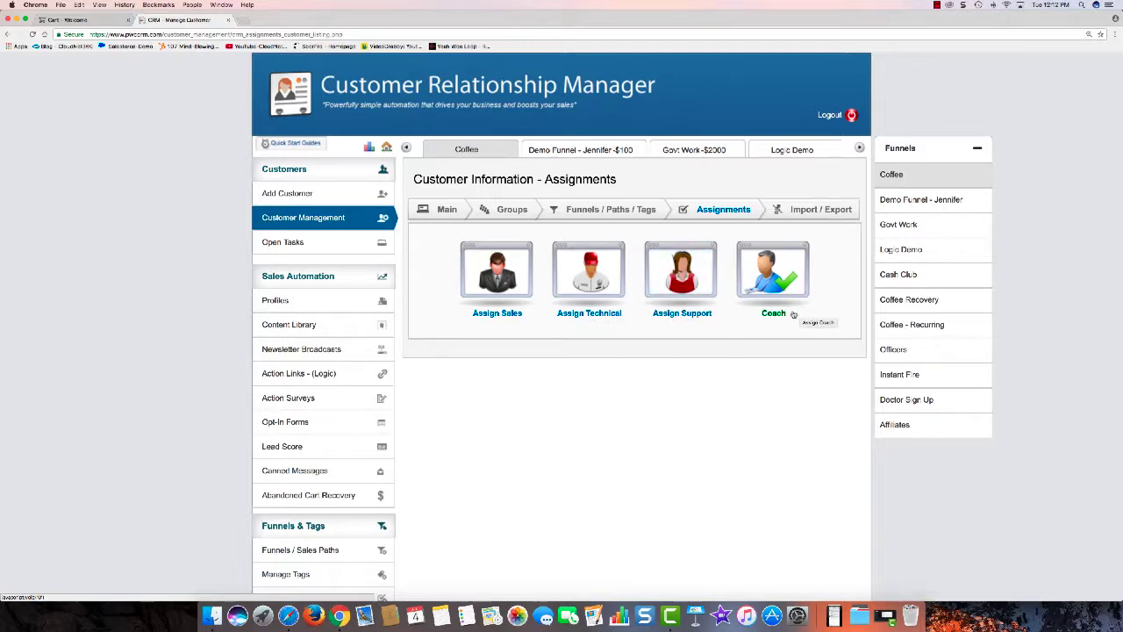
pyautogui.click(496, 315)
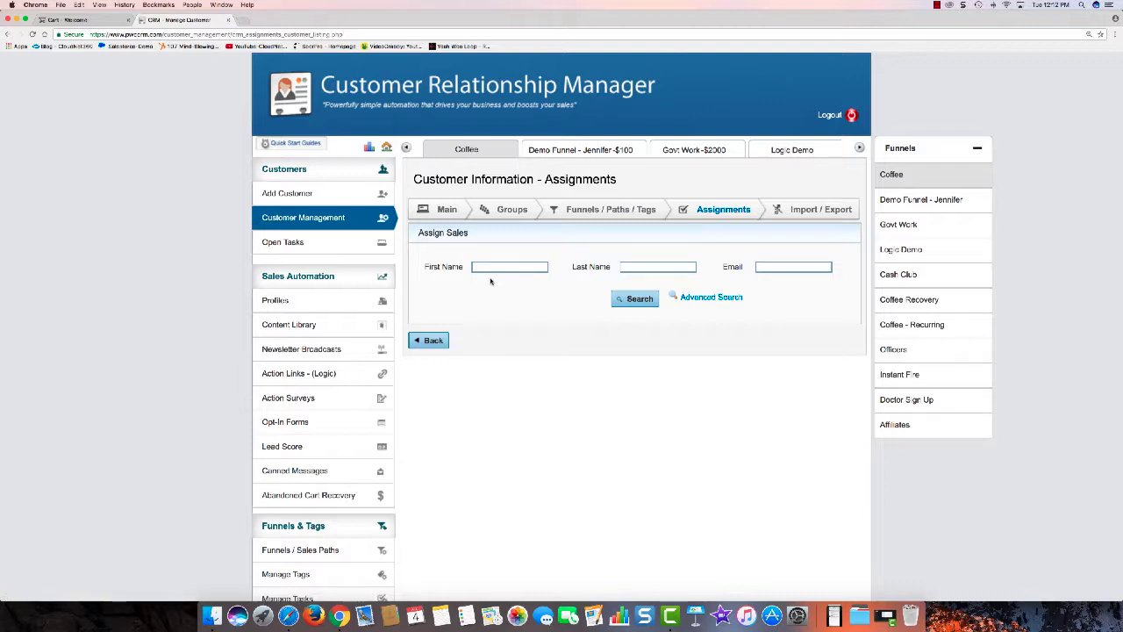
pyautogui.click(708, 298)
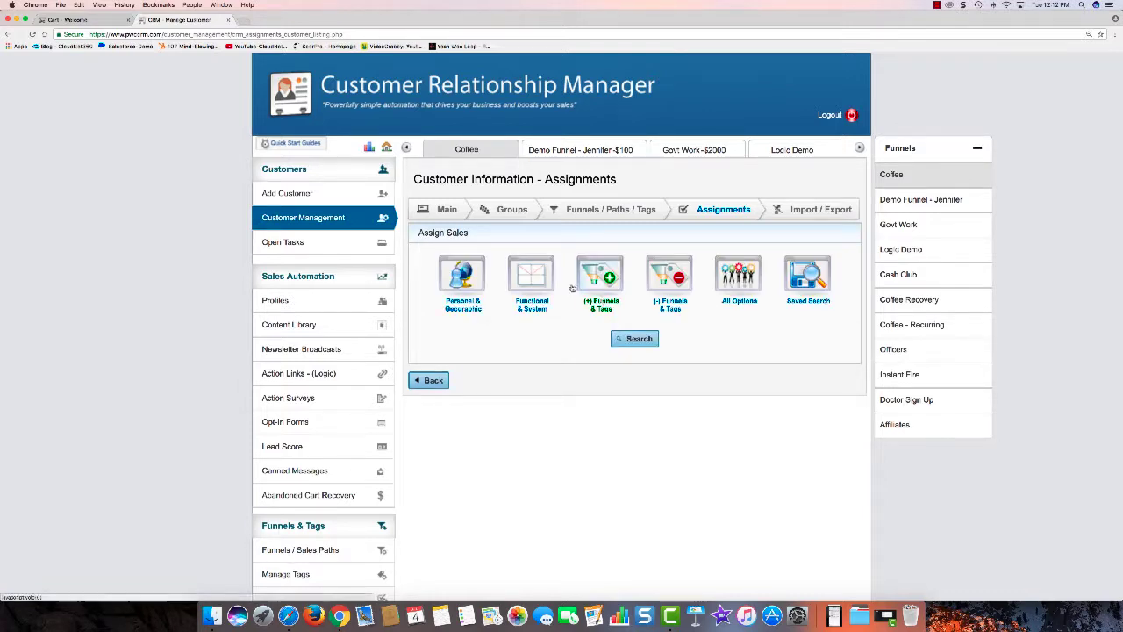
pyautogui.click(531, 279)
pyautogui.click(773, 416)
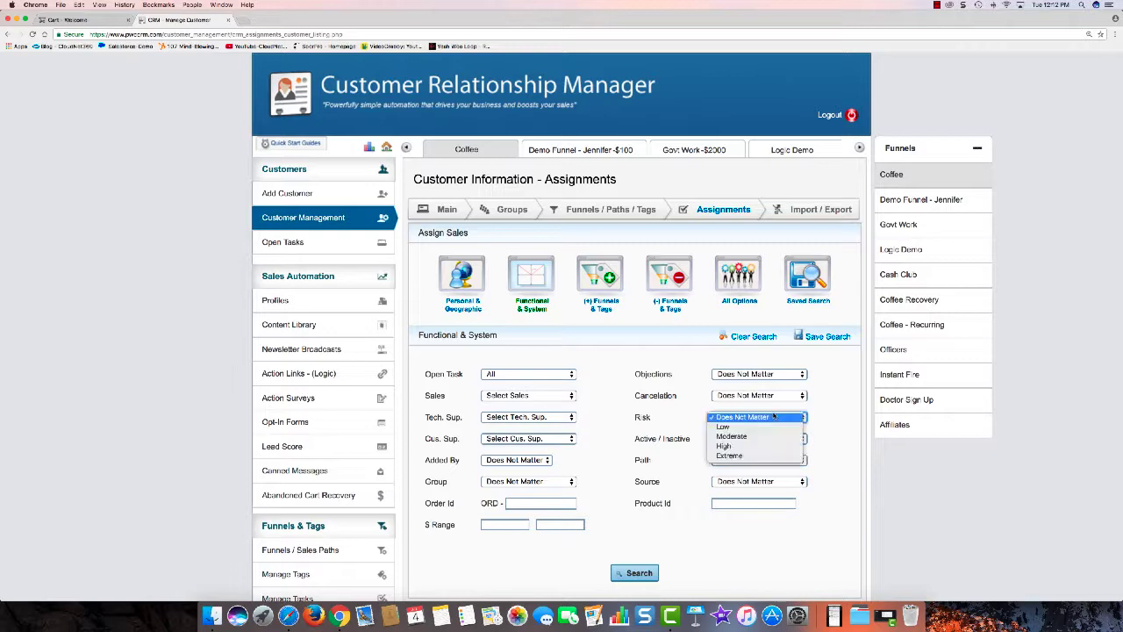
pyautogui.click(738, 451)
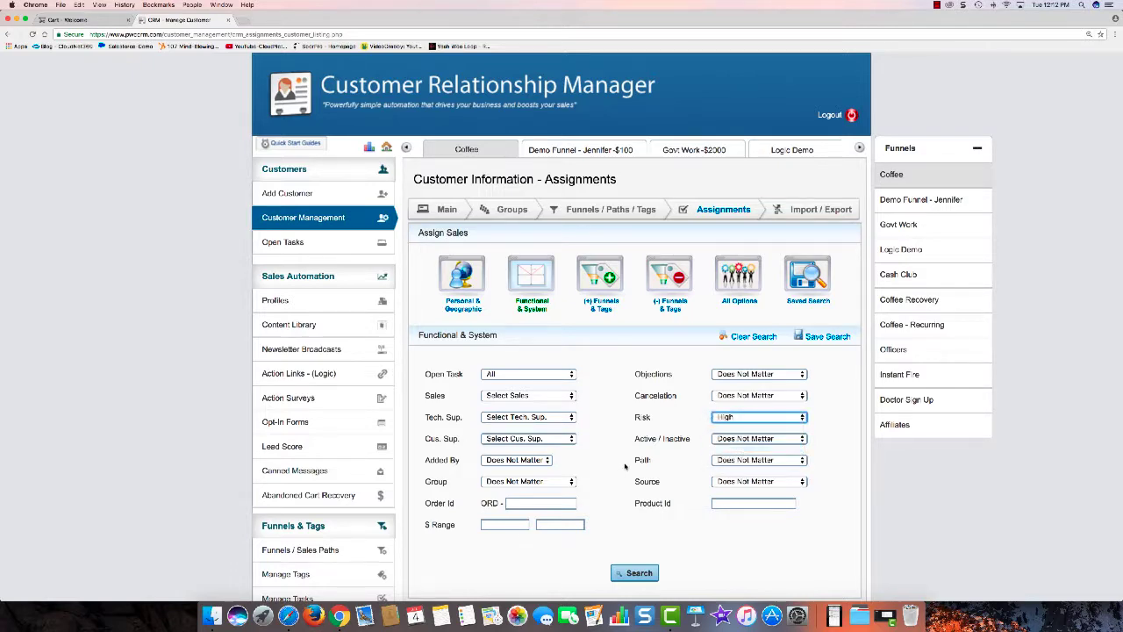
pyautogui.scroll(-5, 626, 468)
pyautogui.click(636, 363)
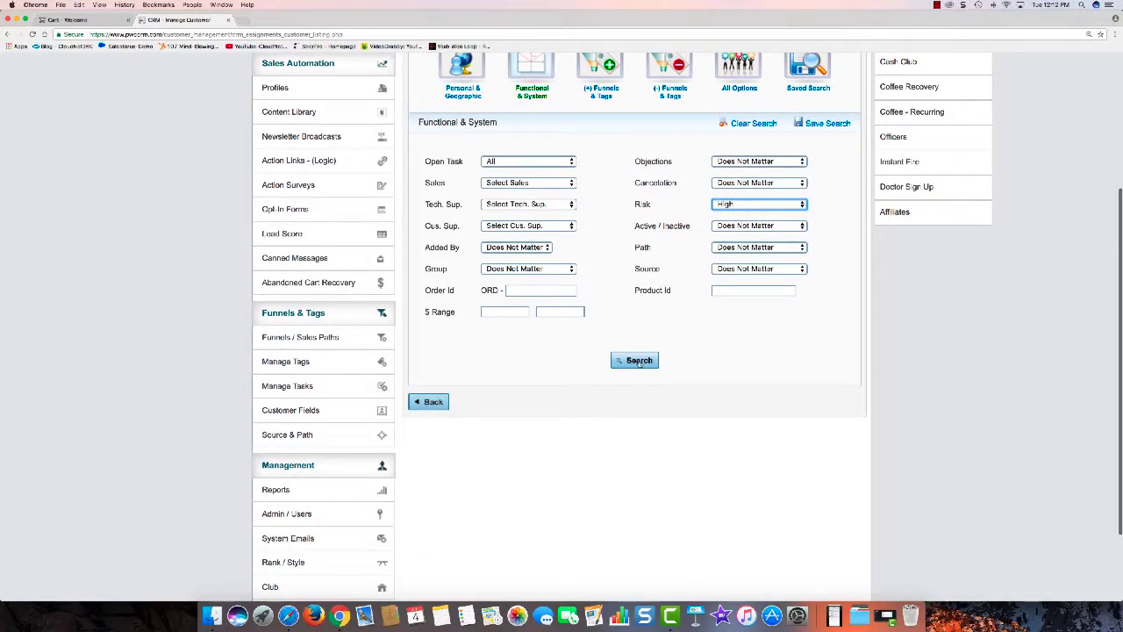
pyautogui.scroll(-2, 639, 364)
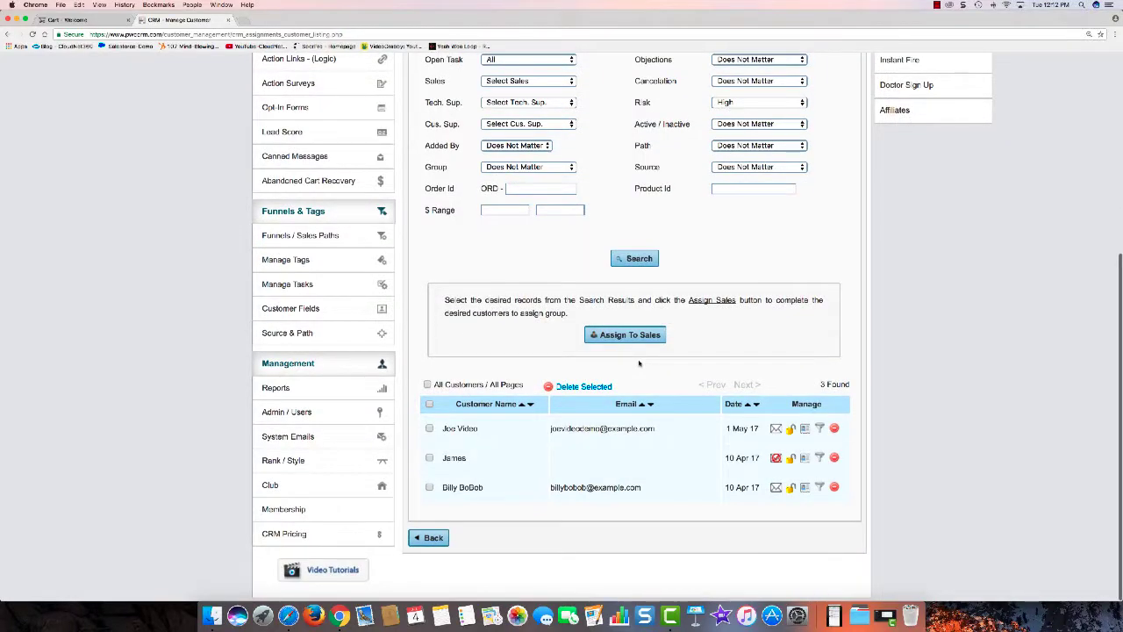
pyautogui.click(429, 403)
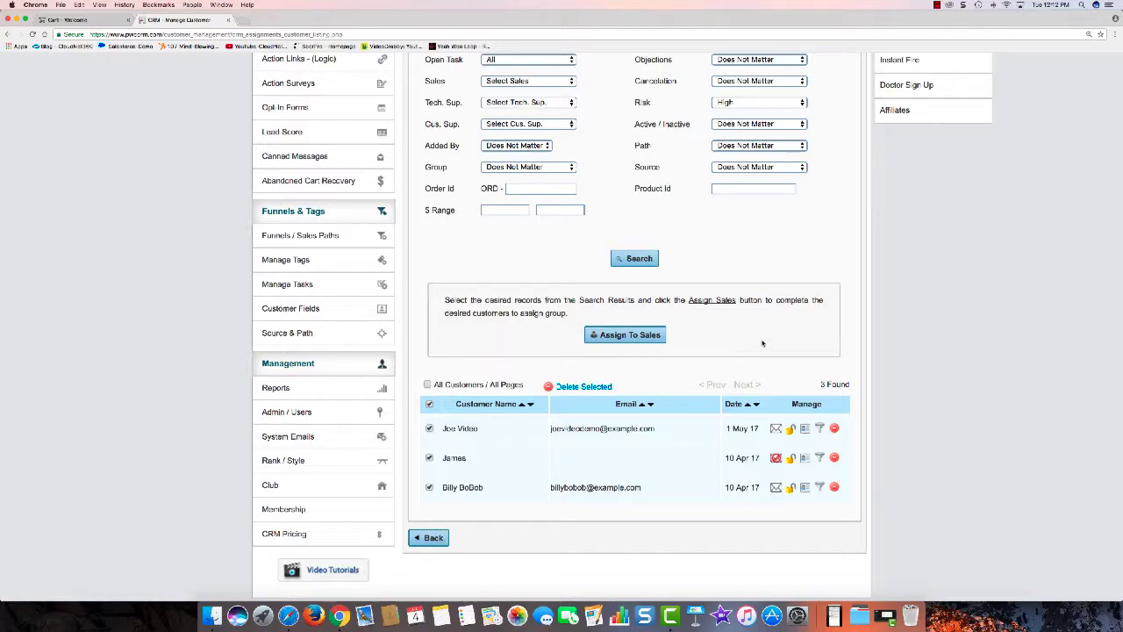
# Search for High-risk customers in the All Searched Customers export using the Functional & System criteria, and select all found records.
pyautogui.scroll(7, 762, 343)
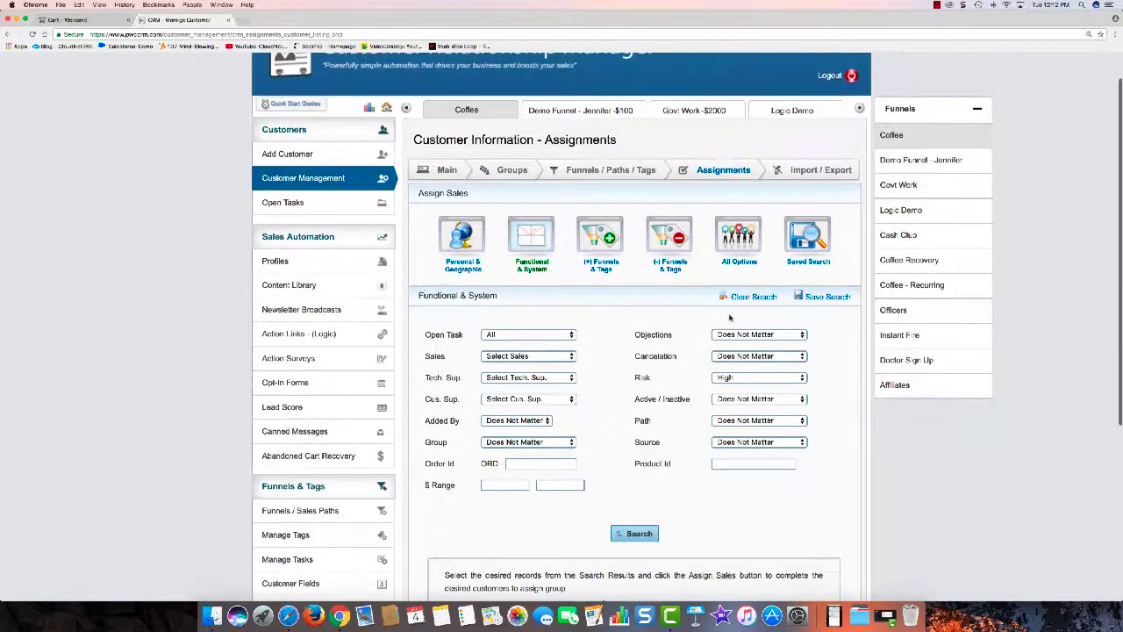
pyautogui.click(800, 176)
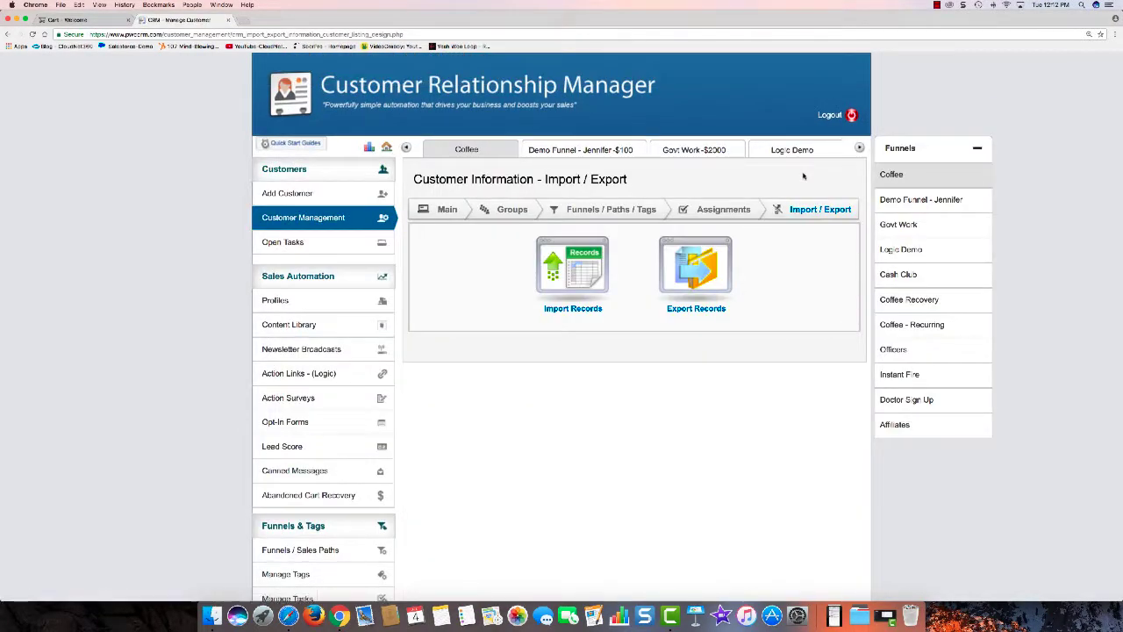
pyautogui.click(703, 272)
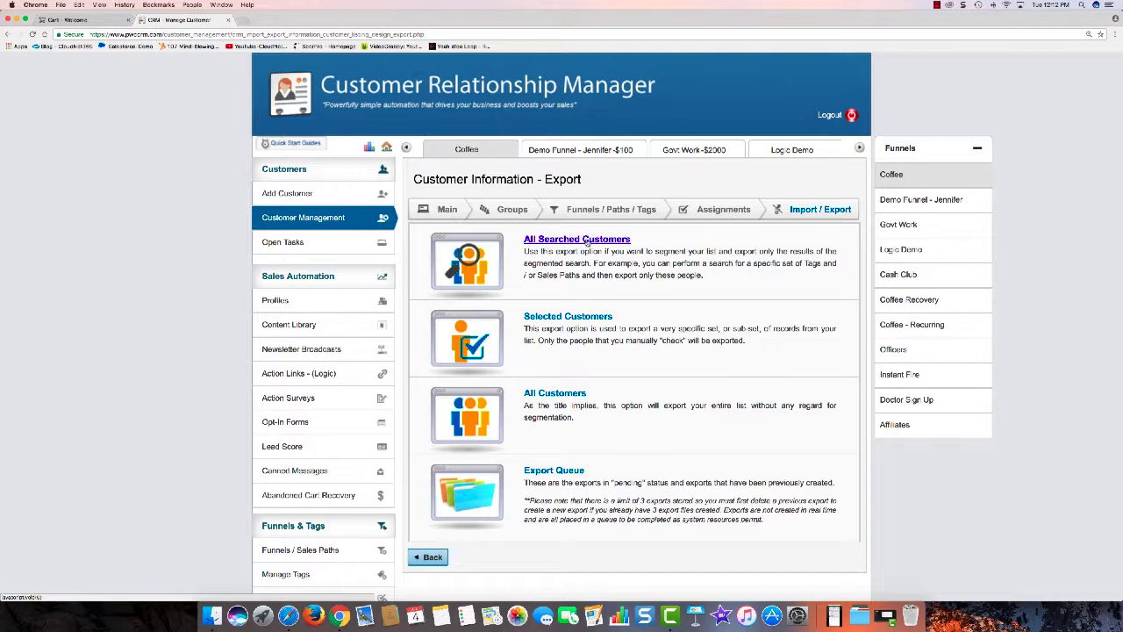
pyautogui.click(586, 243)
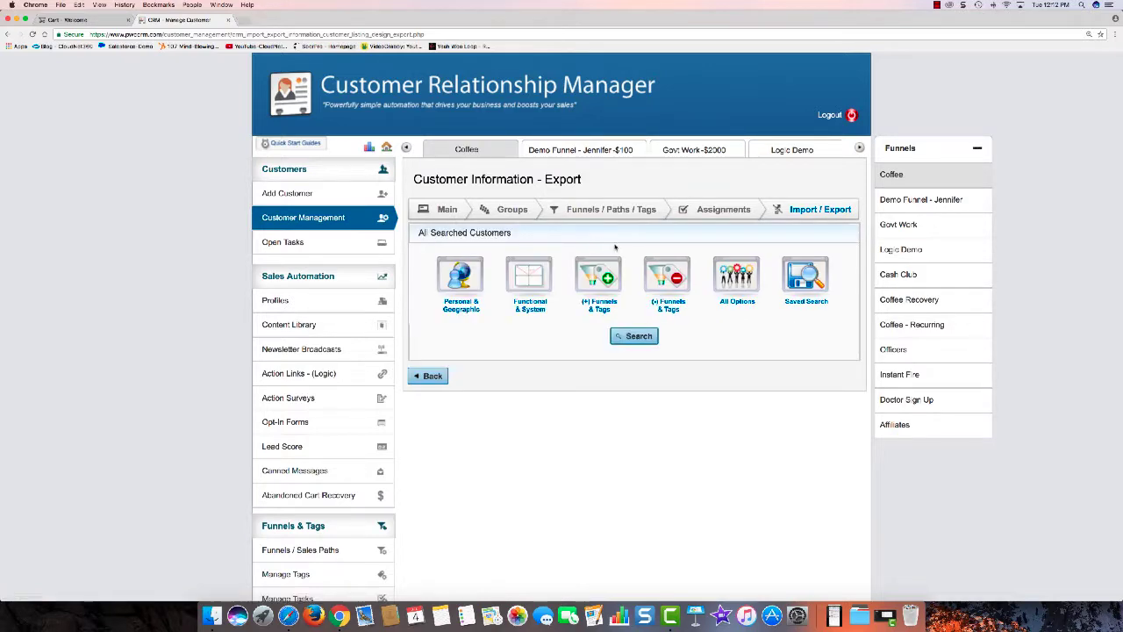
pyautogui.click(538, 278)
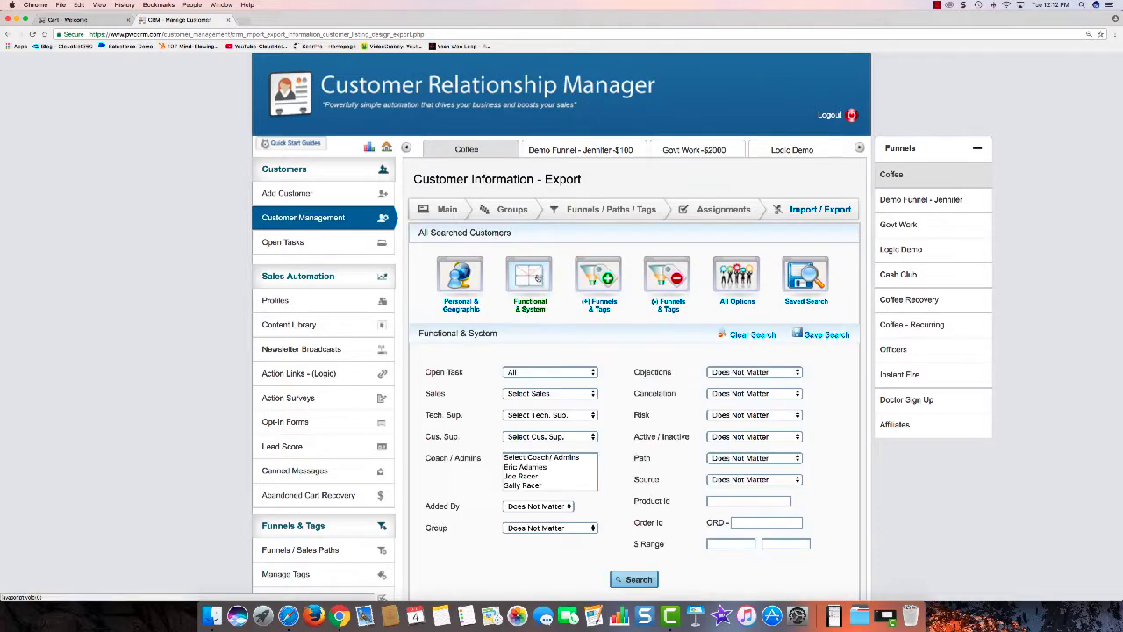
pyautogui.click(736, 418)
pyautogui.click(724, 445)
pyautogui.scroll(-5, 640, 351)
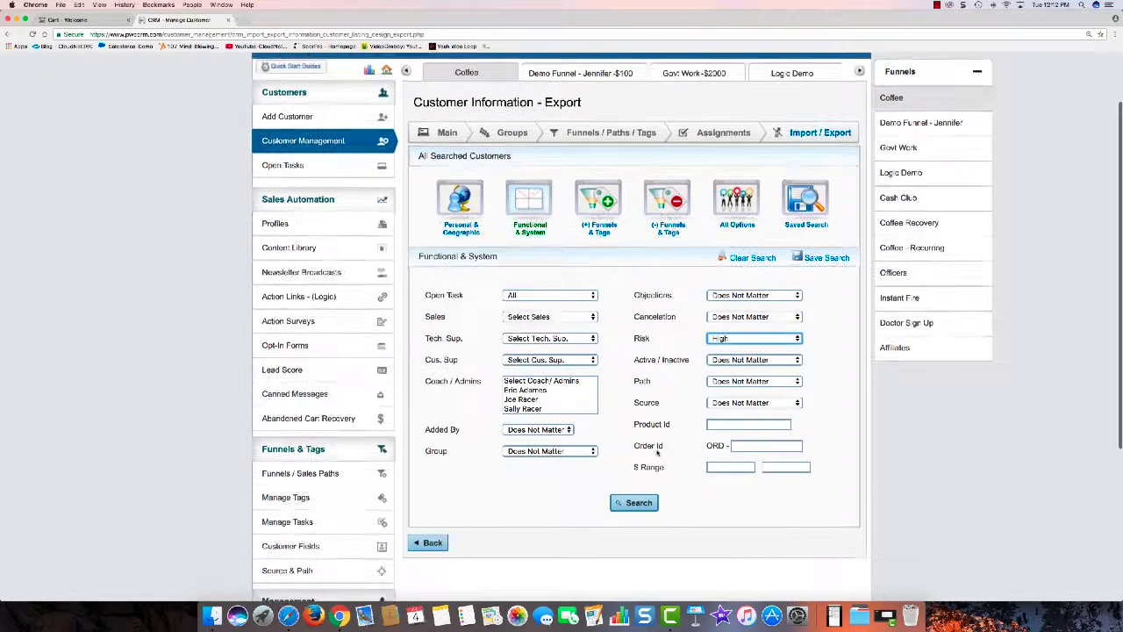
pyautogui.click(639, 266)
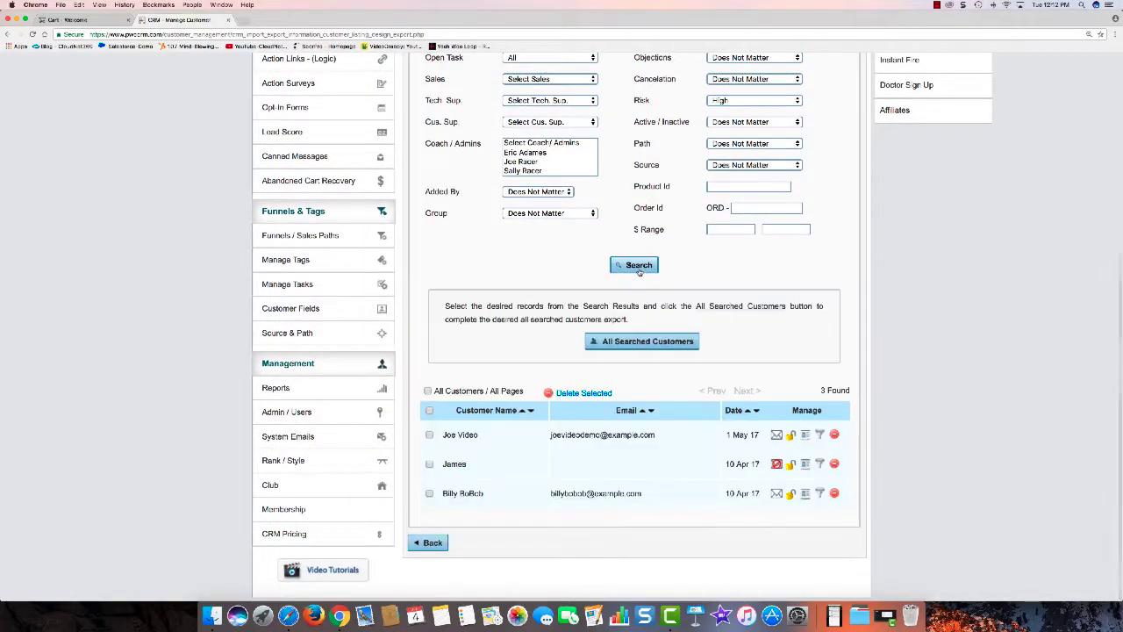
pyautogui.click(429, 412)
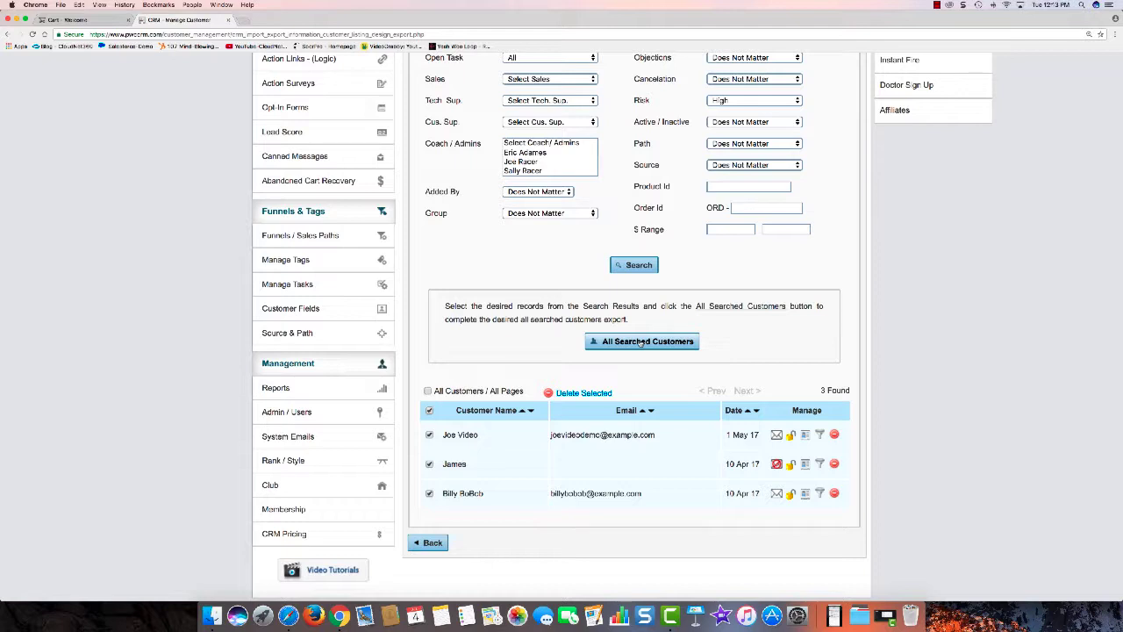
pyautogui.scroll(1, 749, 347)
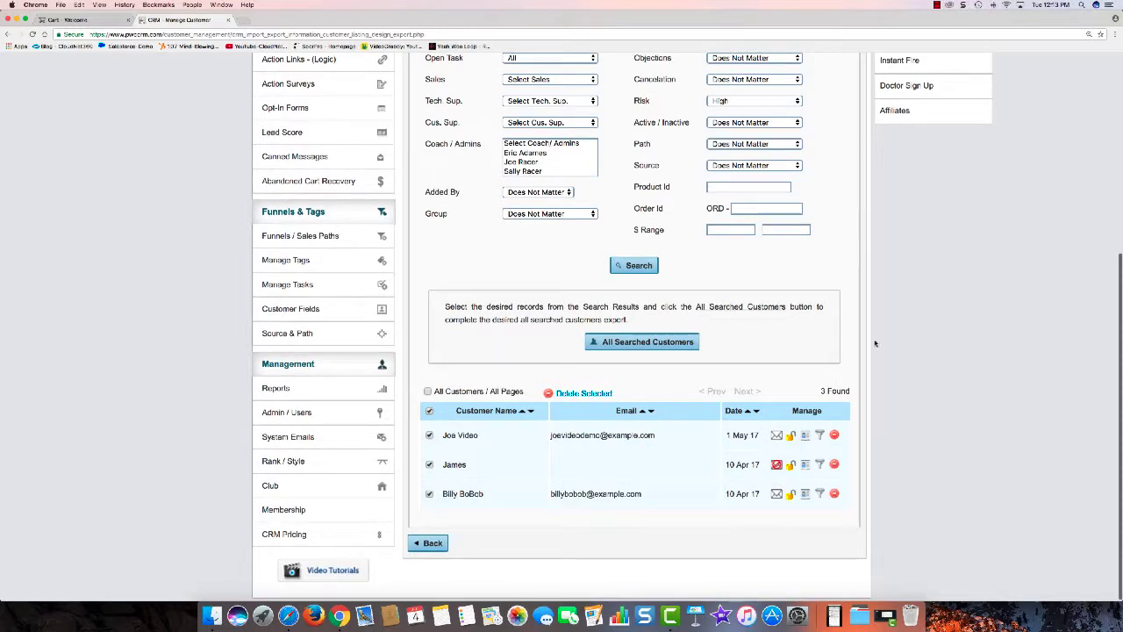
pyautogui.scroll(5, 849, 349)
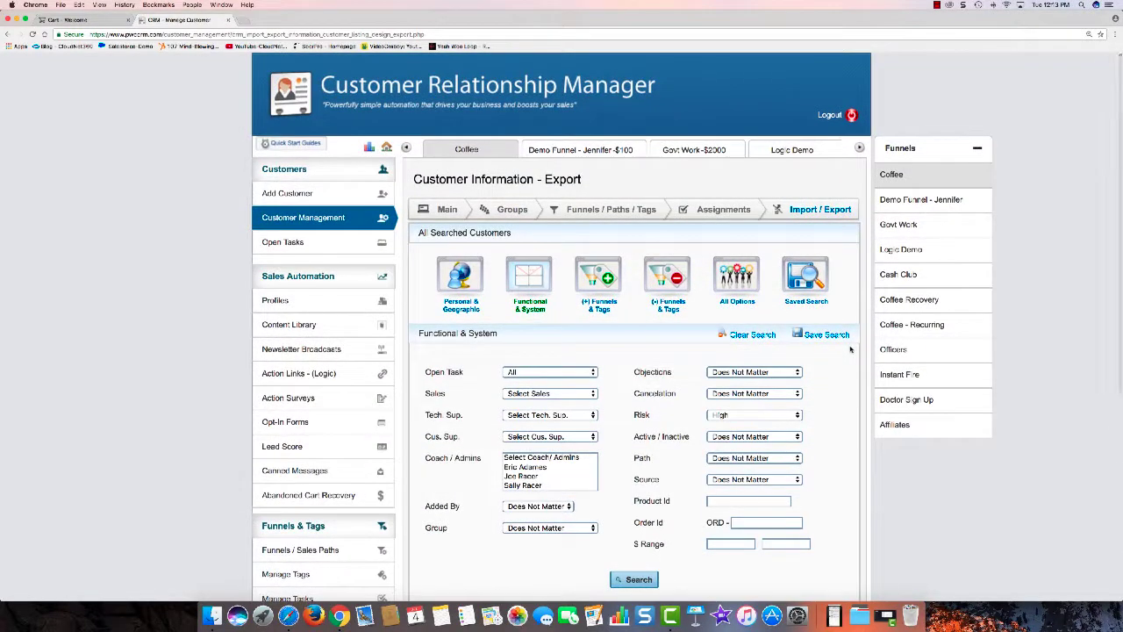